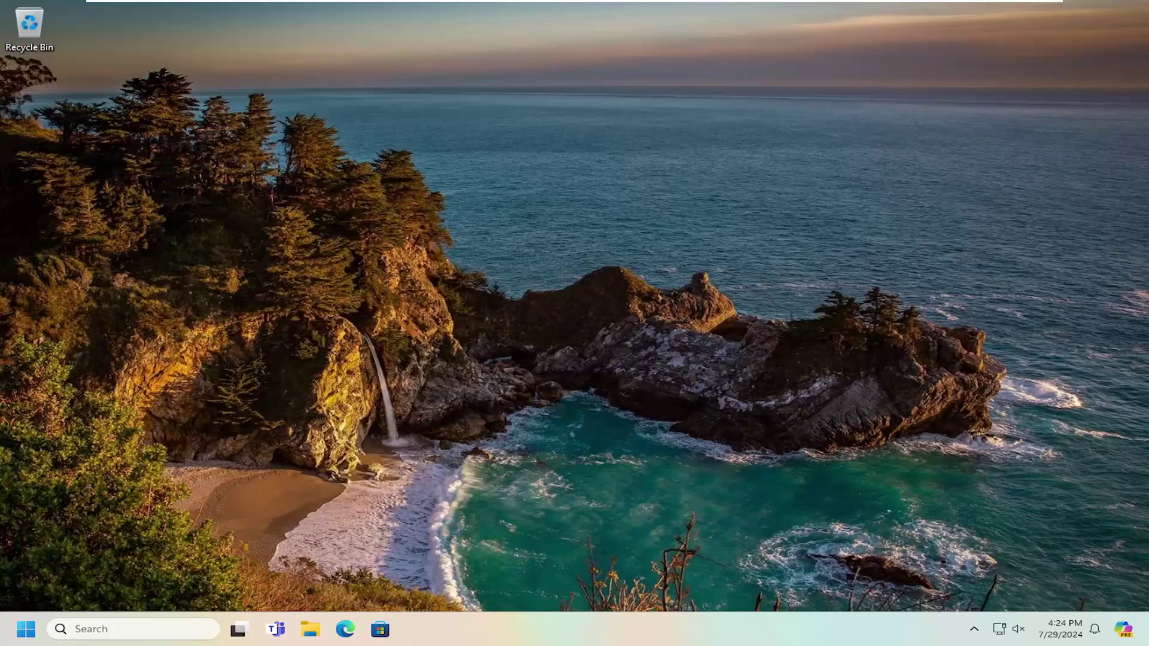
Step: Search 'settings' from the taskbar and launch the Settings app
left_click(23, 635)
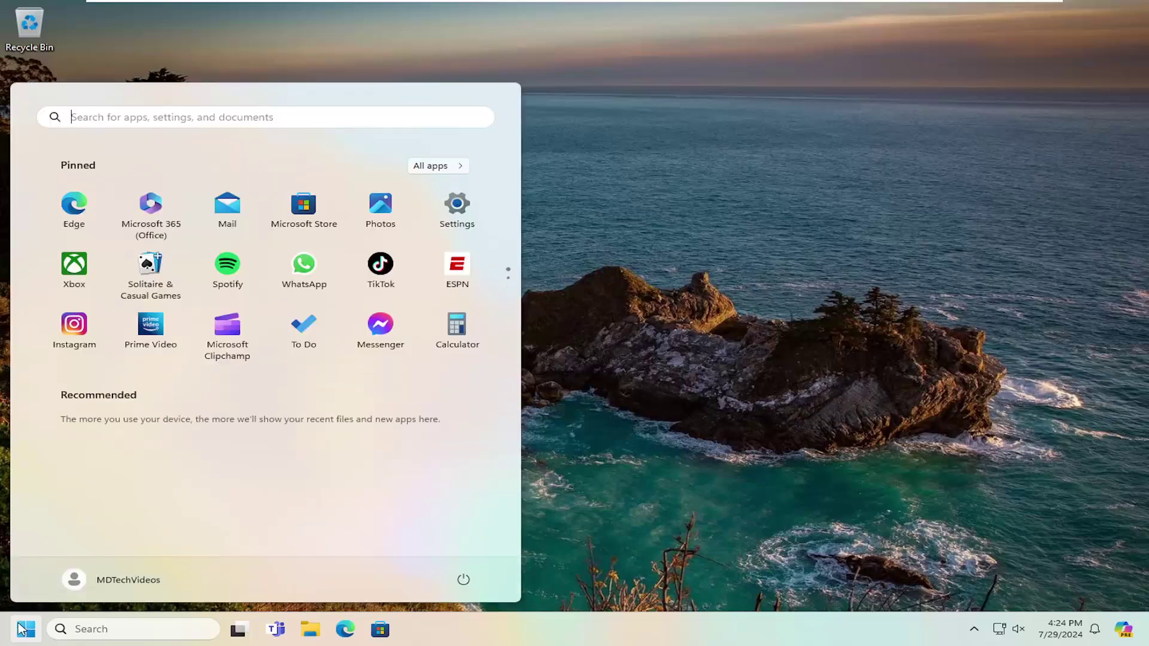
type("settings")
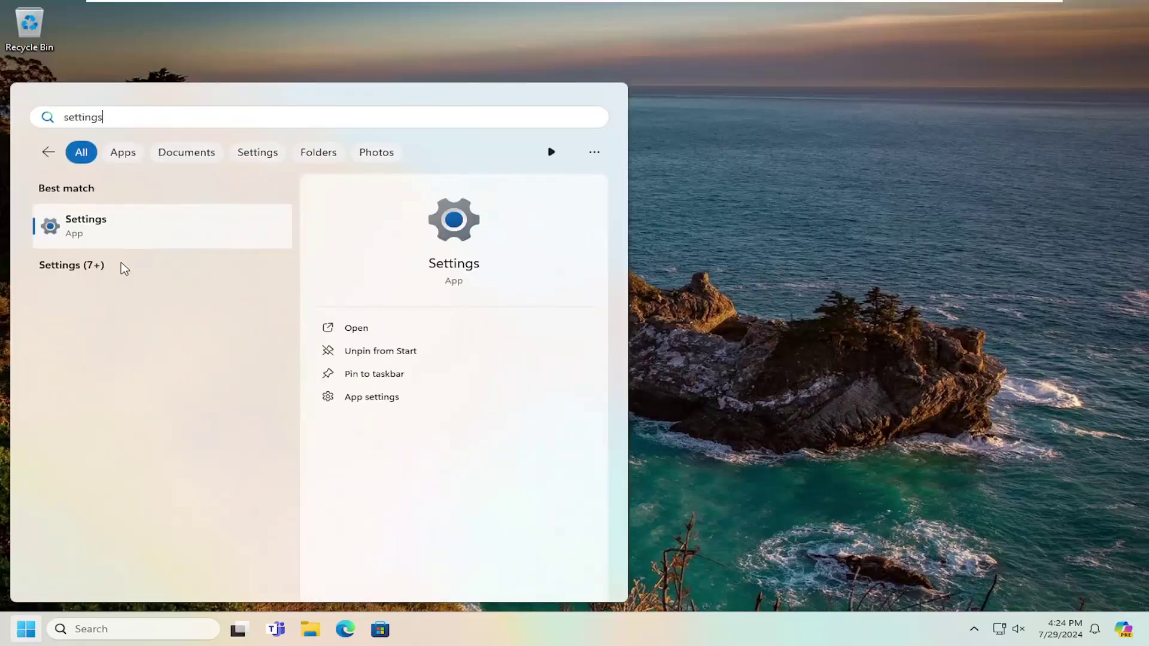
left_click(115, 232)
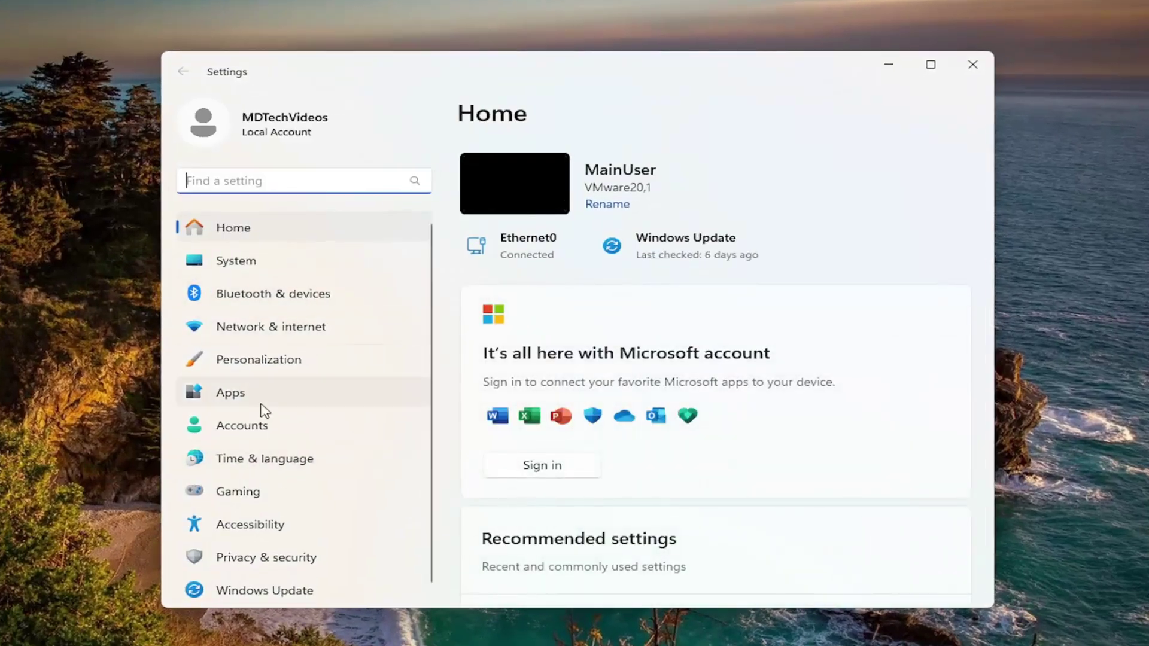
Step: Go to Personalization > Taskbar and expand Taskbar behaviors, leaving auto-hide unchecked
left_click(258, 366)
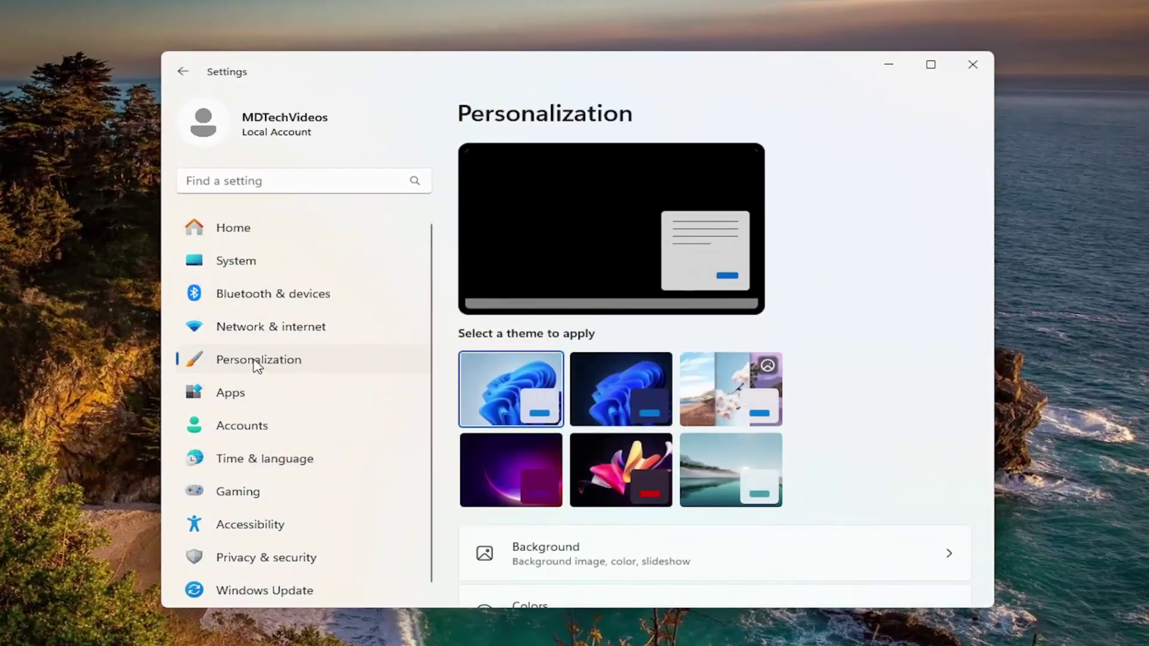
scroll(727, 338, "down", 8)
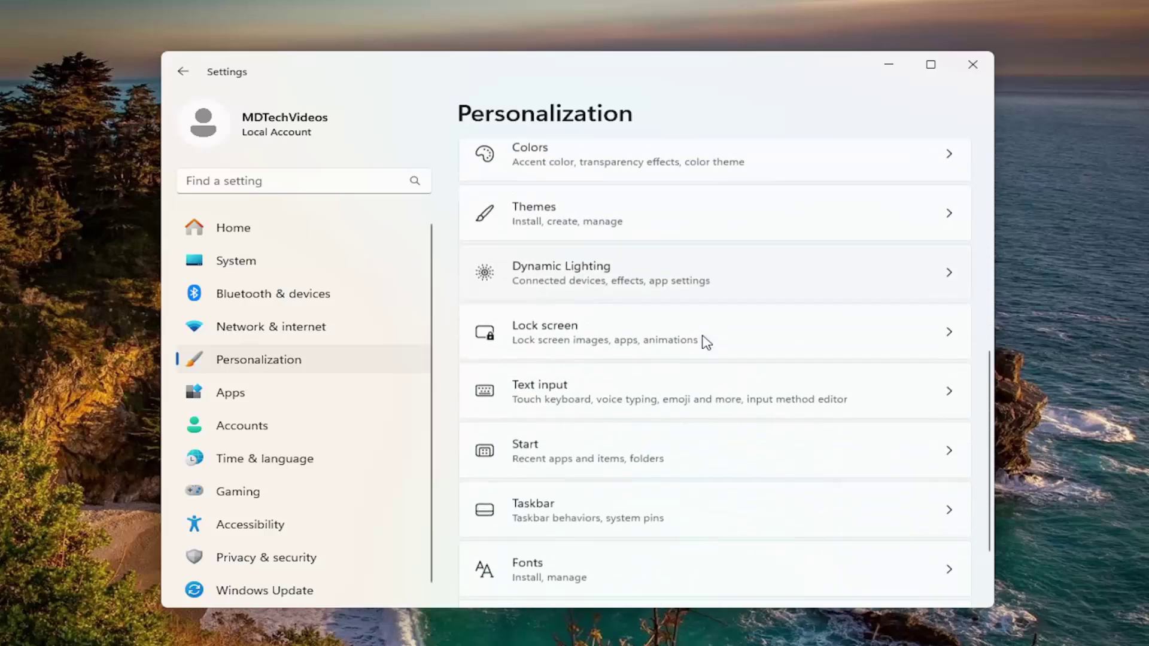
scroll(705, 341, "down", 2)
left_click(543, 432)
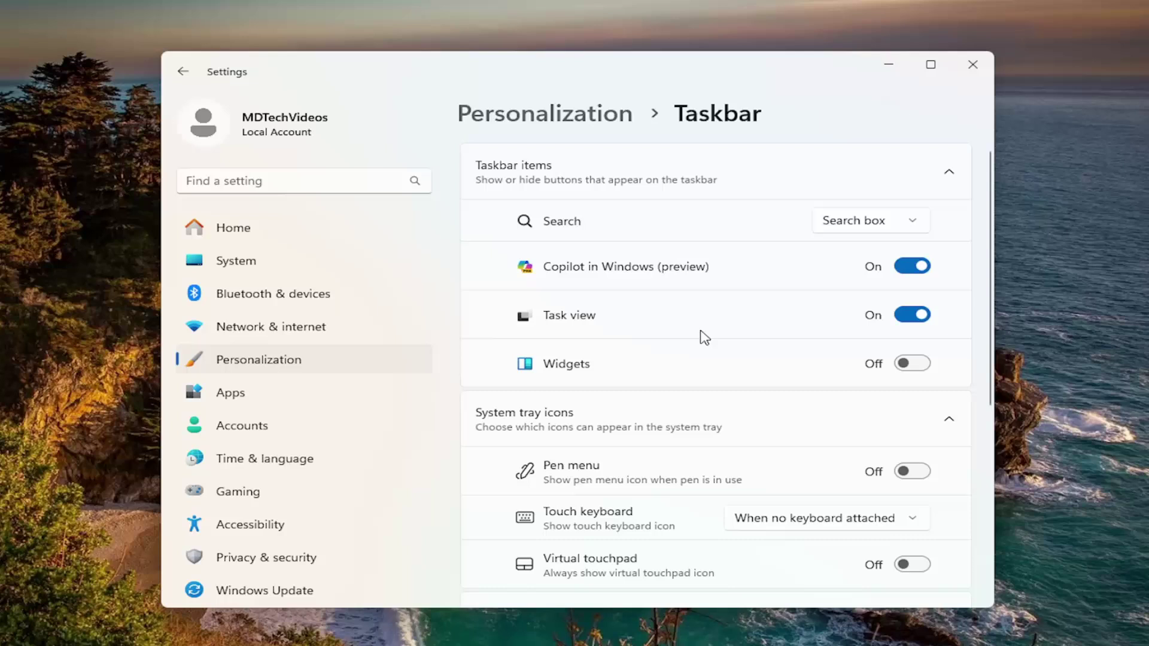
scroll(702, 339, "down", 5)
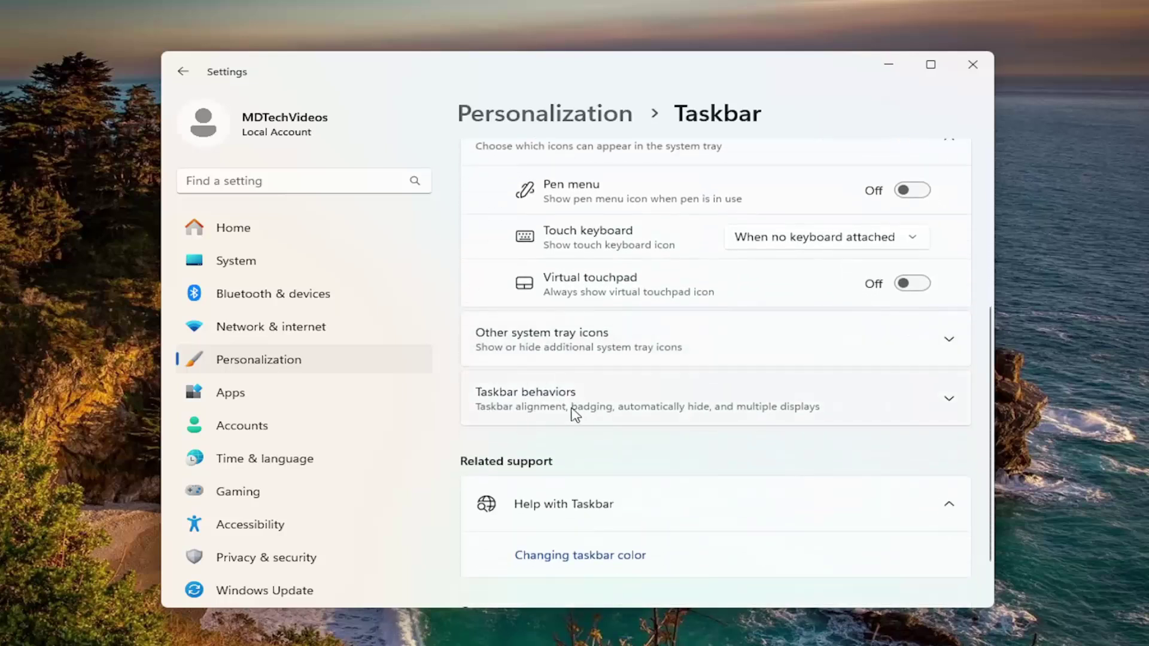
left_click(575, 409)
scroll(581, 407, "down", 1)
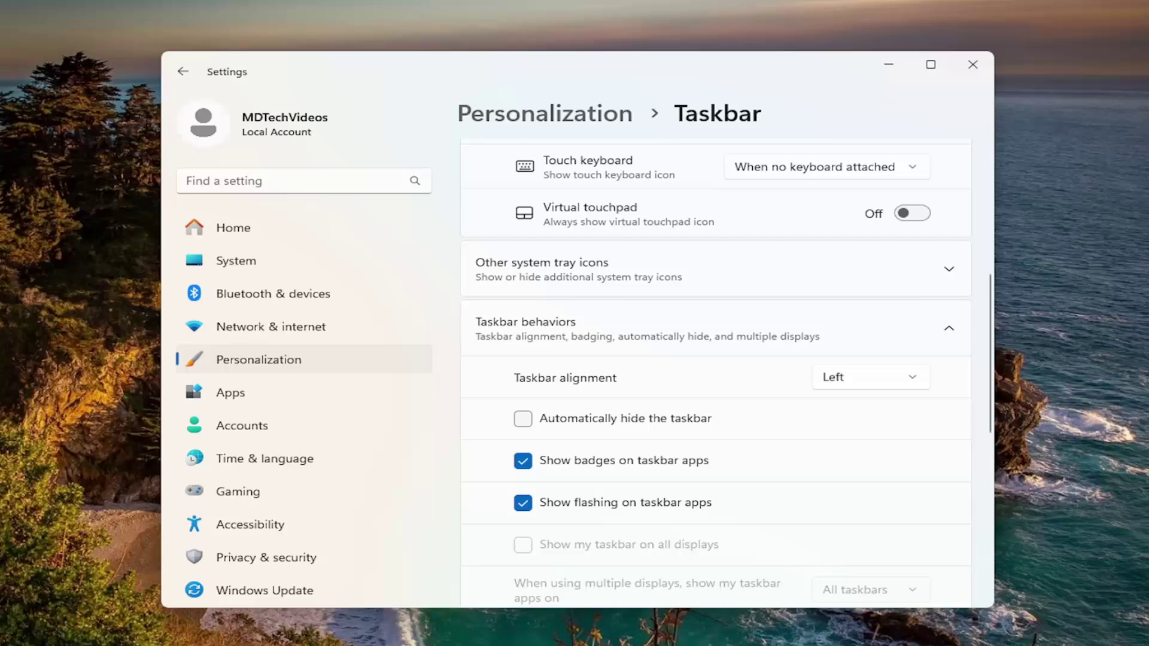
Step: Close Settings and search 'tablet mod' to reach the touch keyboard display setting
left_click(973, 64)
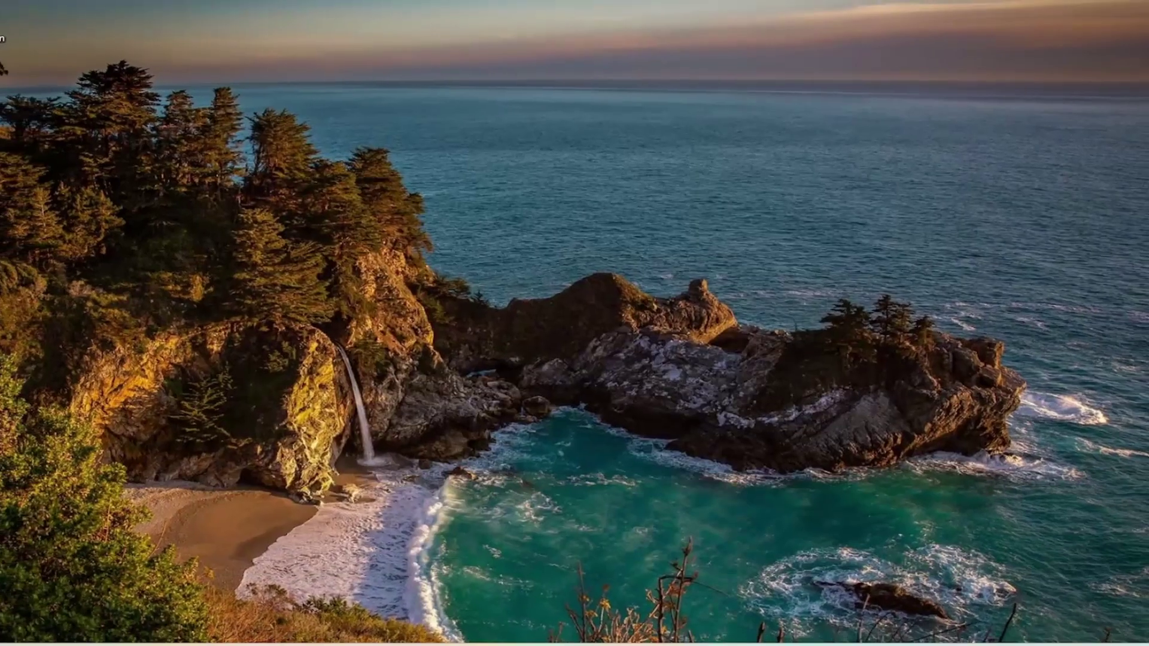
left_click(25, 629)
type("t")
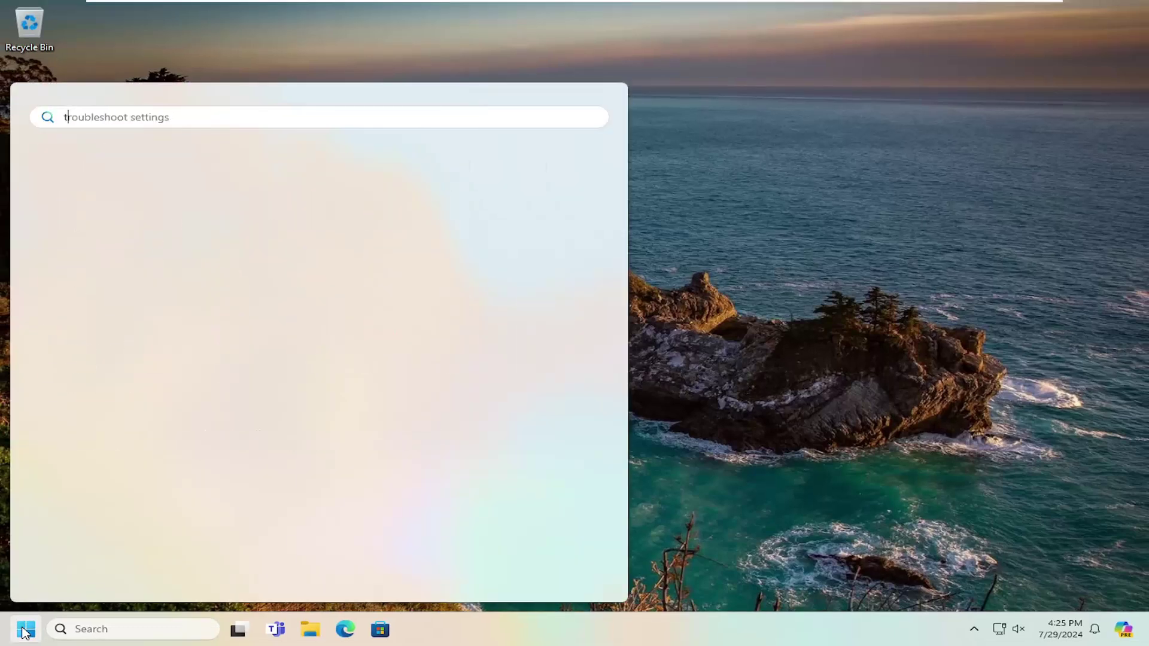
type("ablet mode")
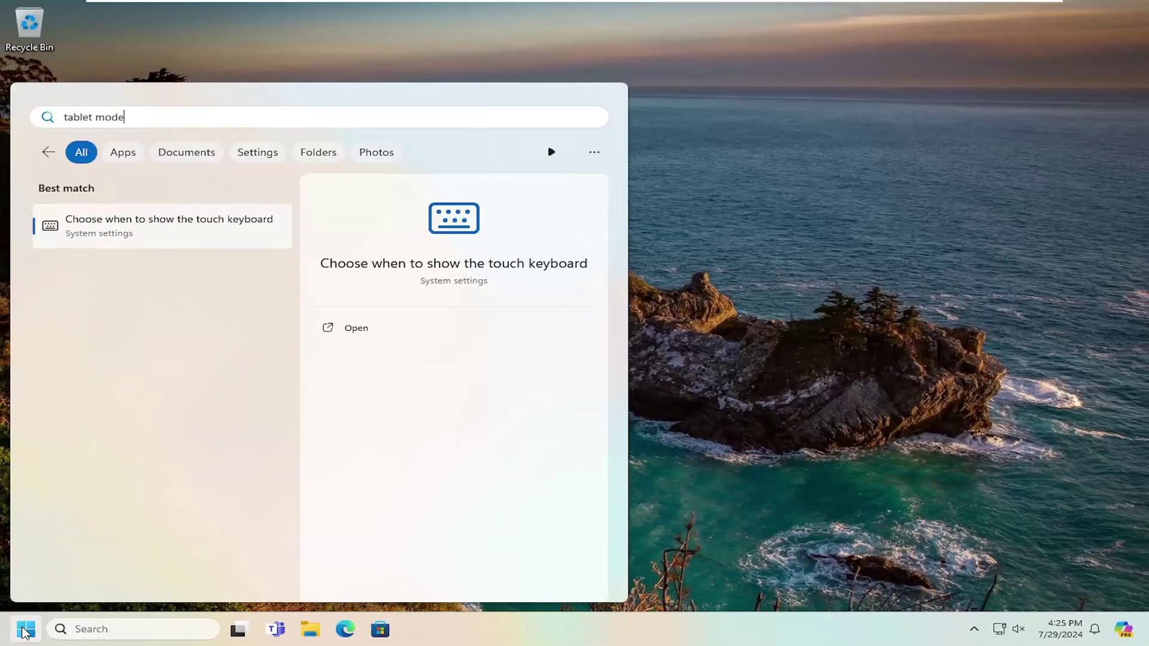
left_click(168, 226)
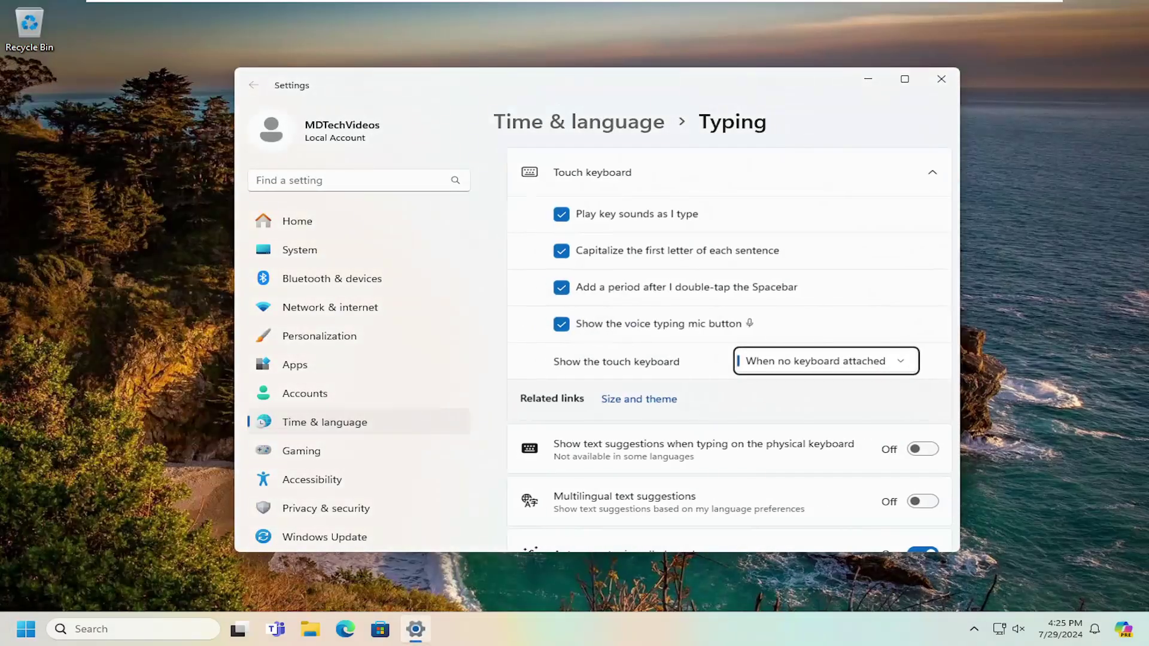
Step: Set showing the touch keyboard to Never and close Settings
key("Down")
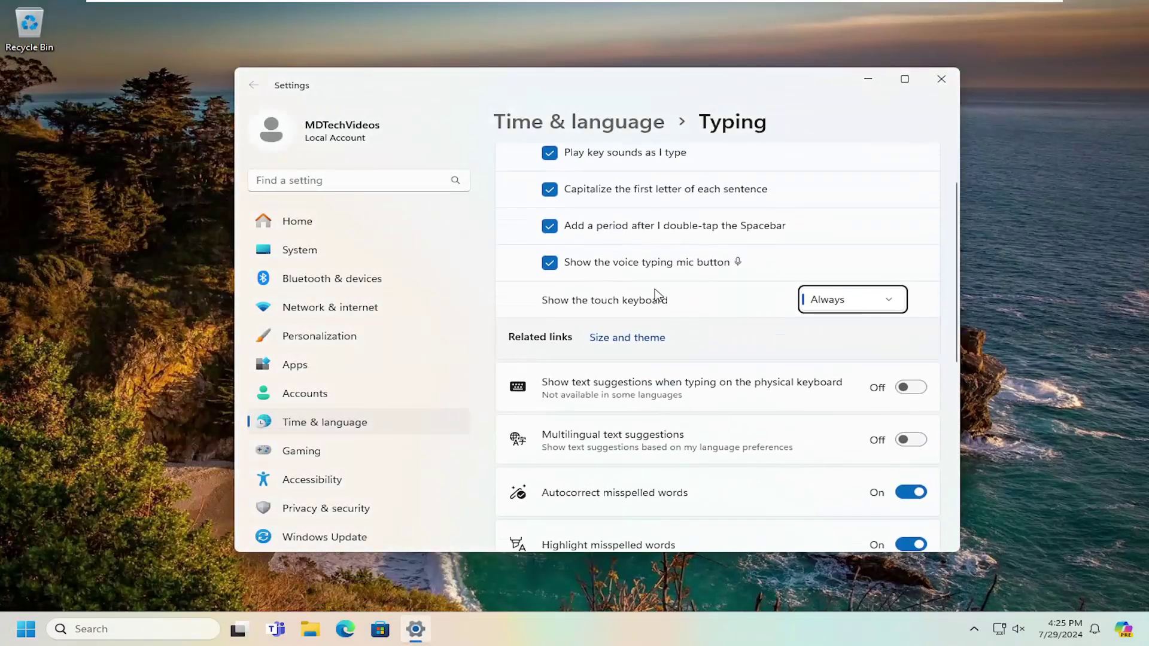
scroll(654, 294, "down", 1)
left_click(841, 241)
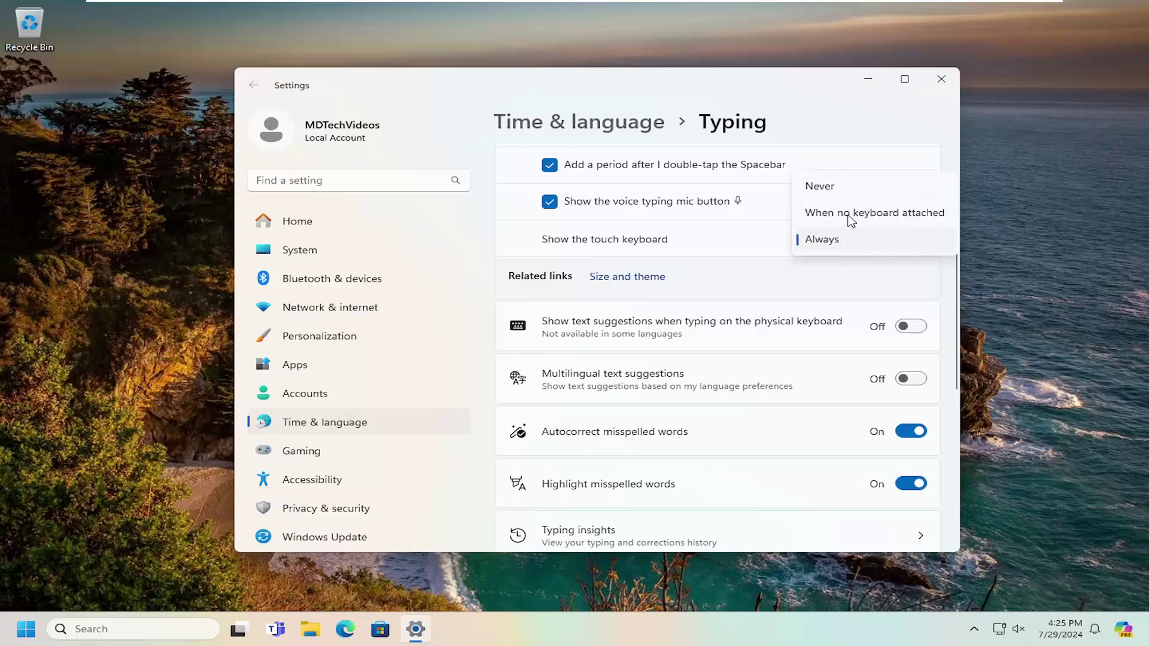
left_click(829, 187)
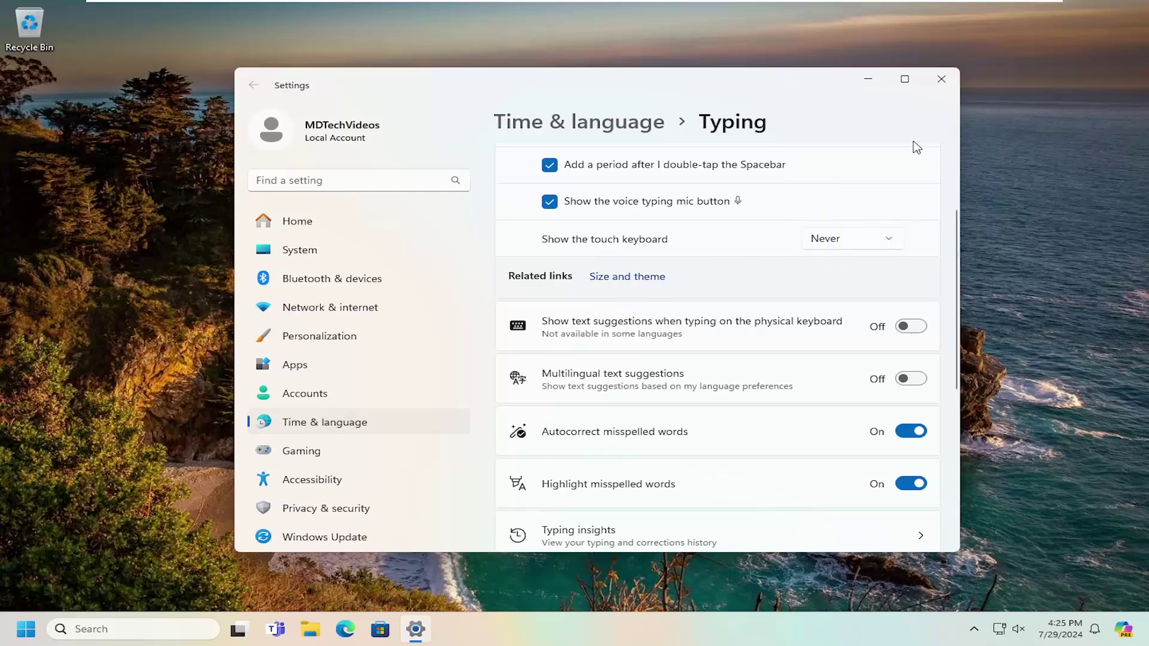
left_click(942, 80)
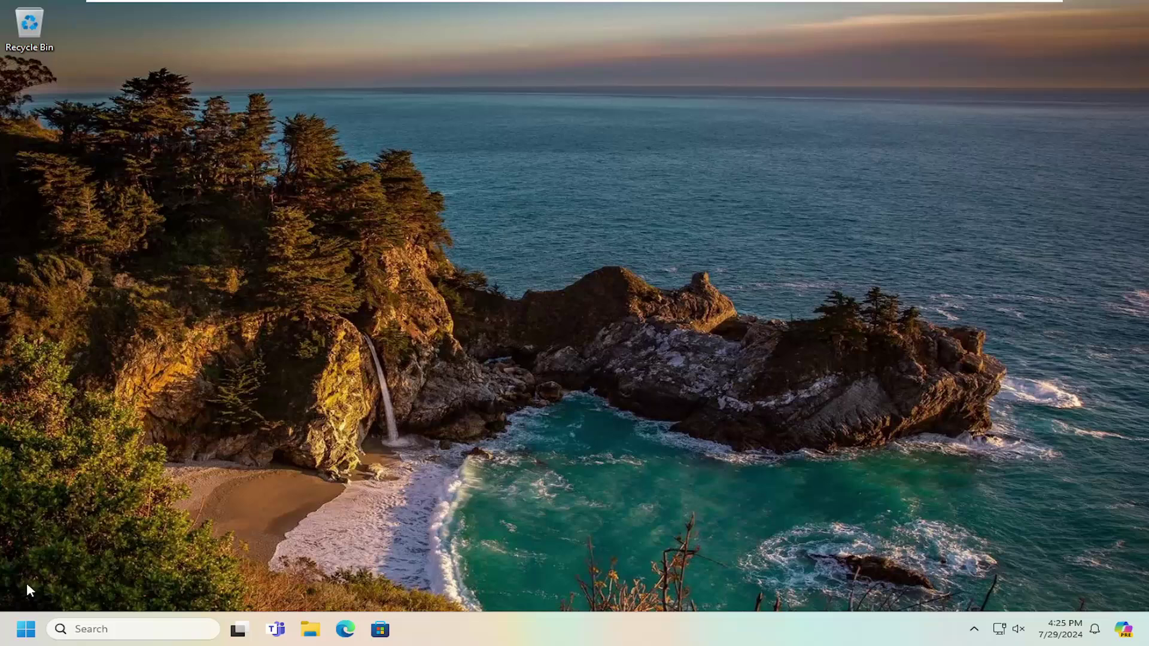
Step: Search 'rege' in Start, run Registry Editor as administrator and allow the prompt
left_click(19, 638)
type("r")
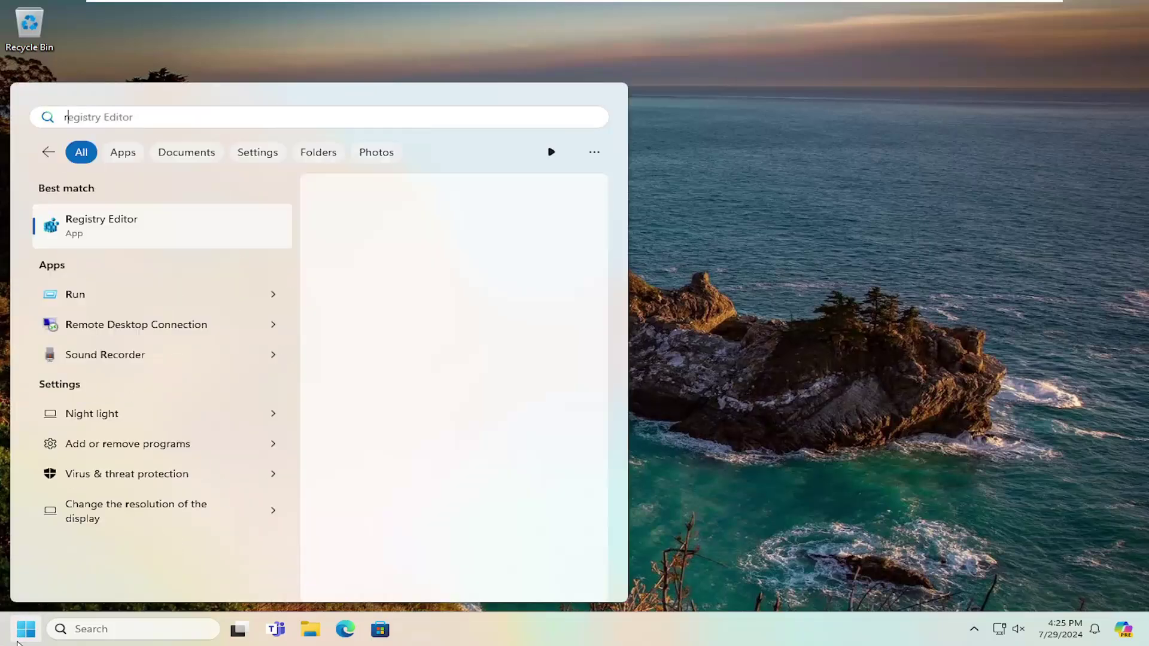
type("egedit")
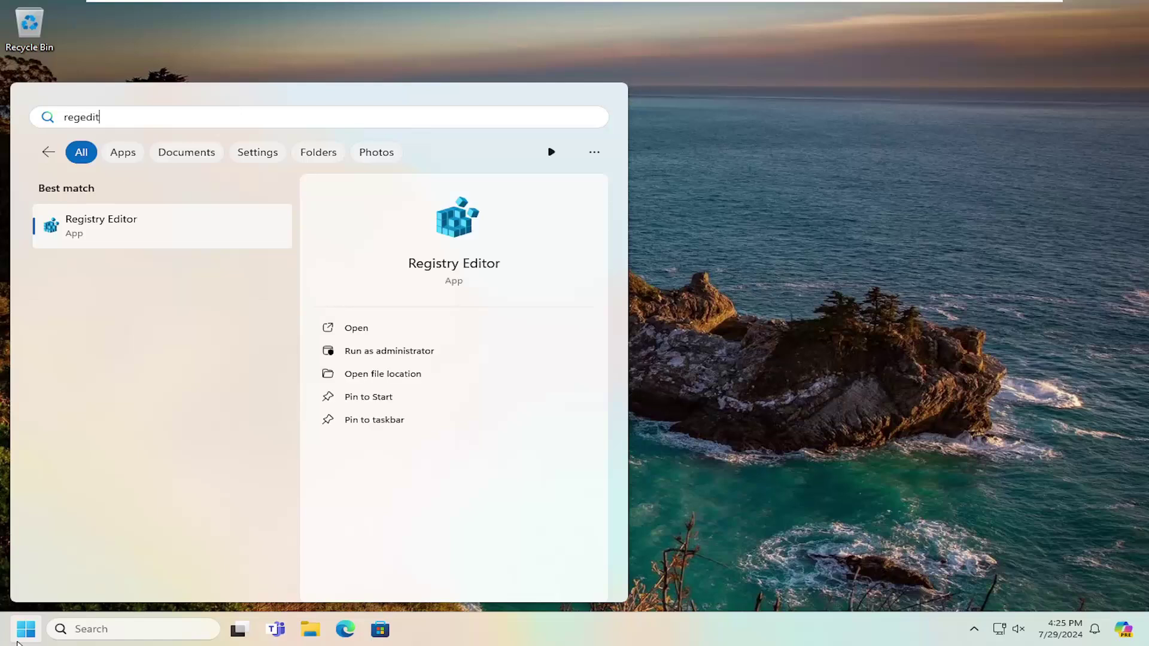
right_click(113, 230)
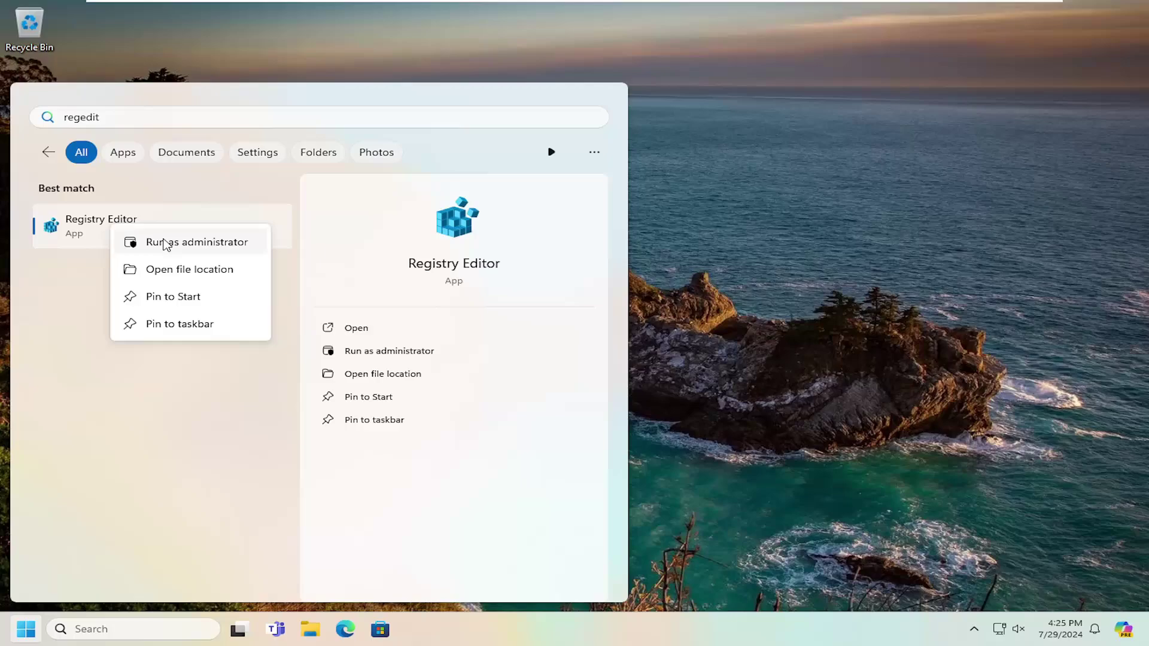
left_click(168, 242)
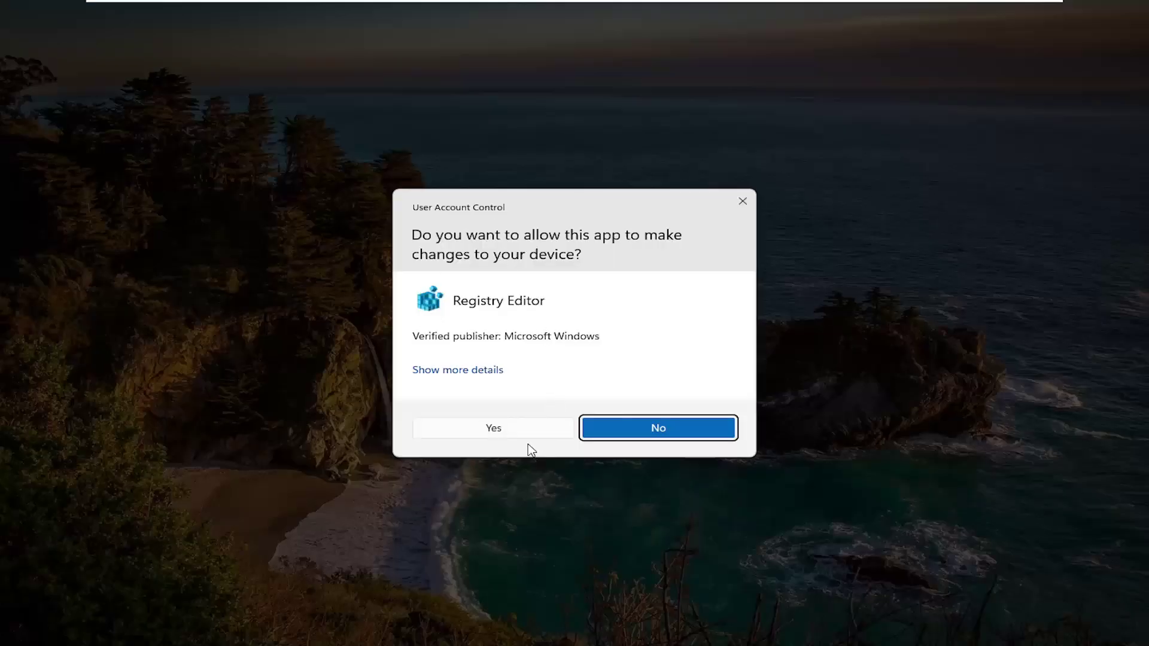
left_click(525, 429)
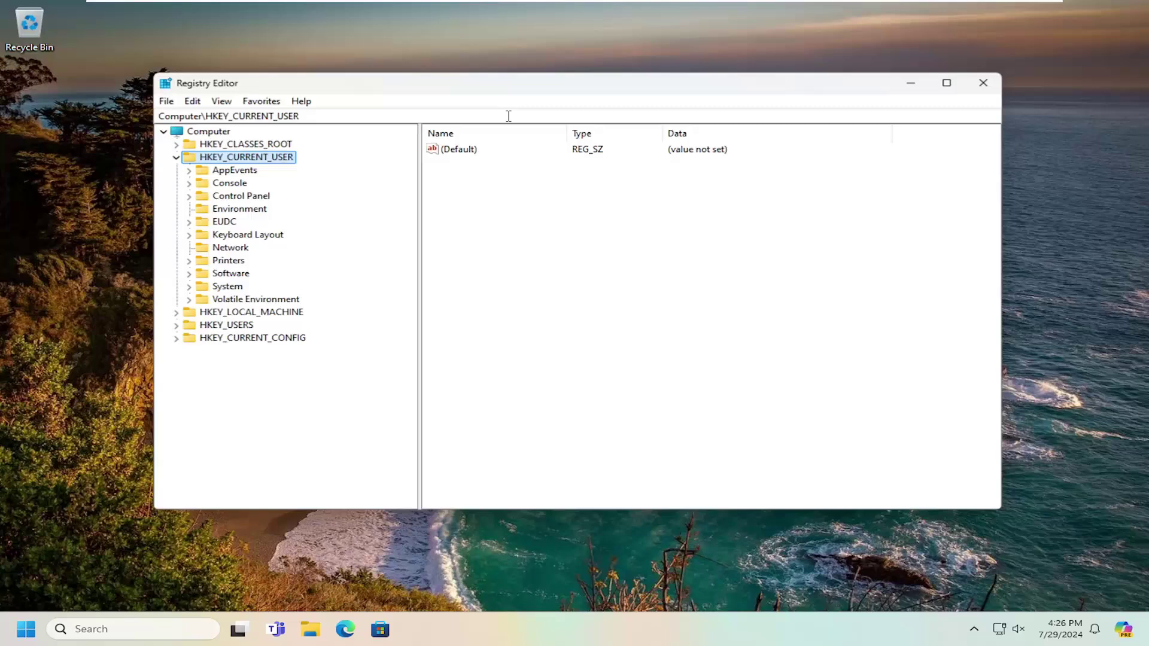
double_click(211, 158)
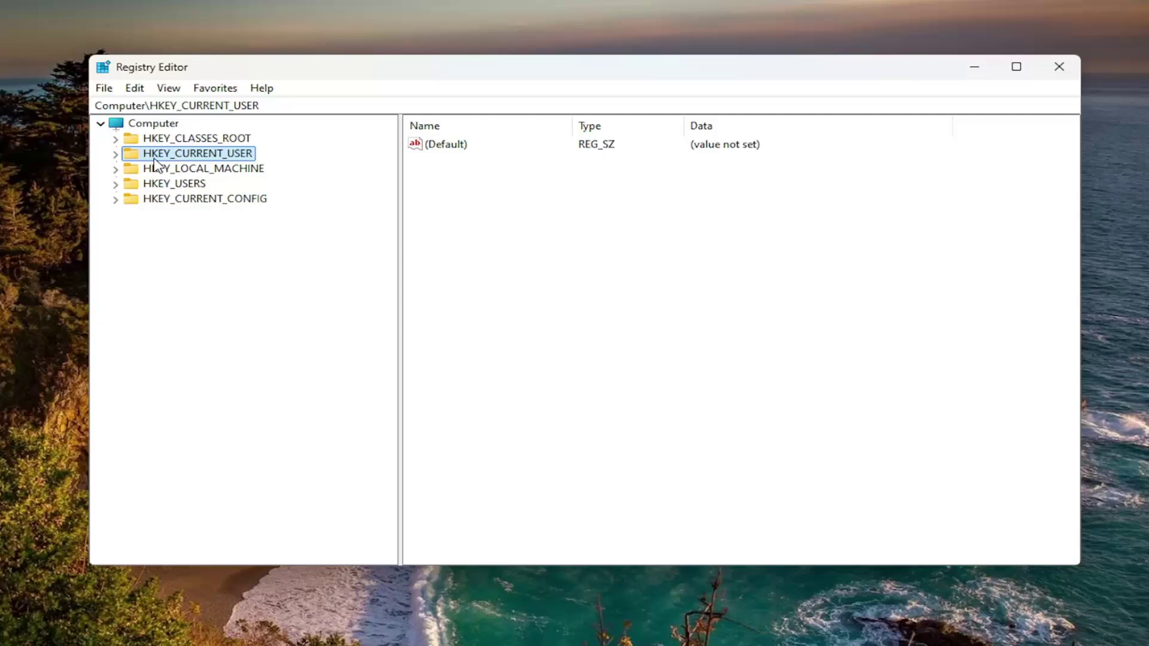
left_click(136, 123)
left_click(104, 89)
left_click(143, 128)
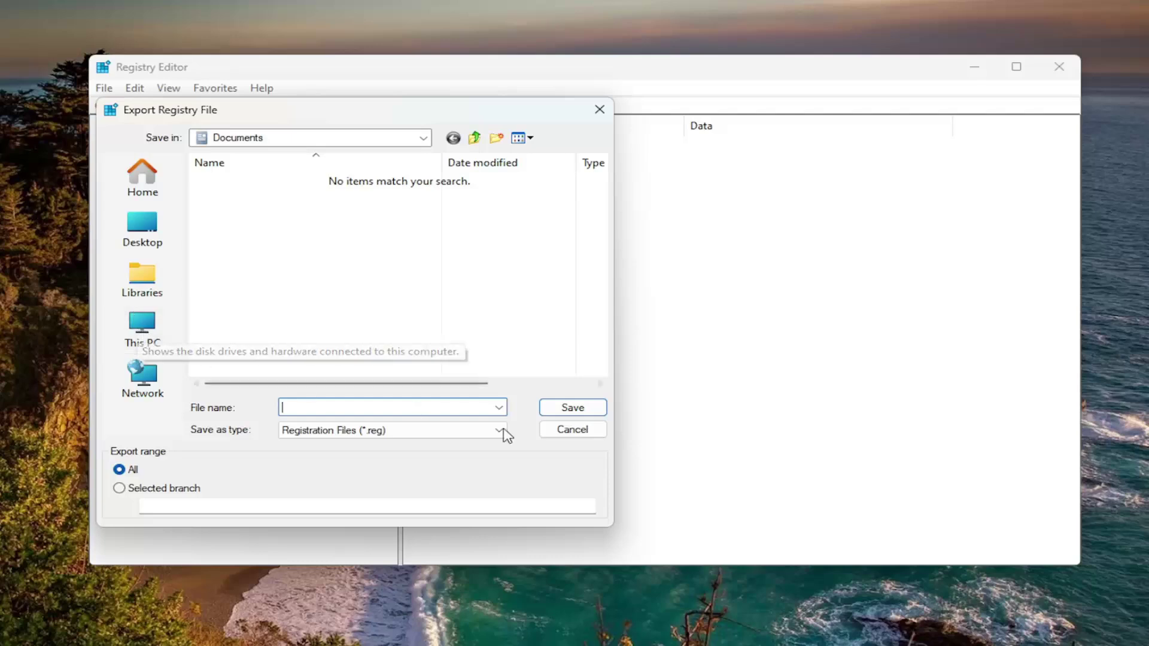
left_click(578, 431)
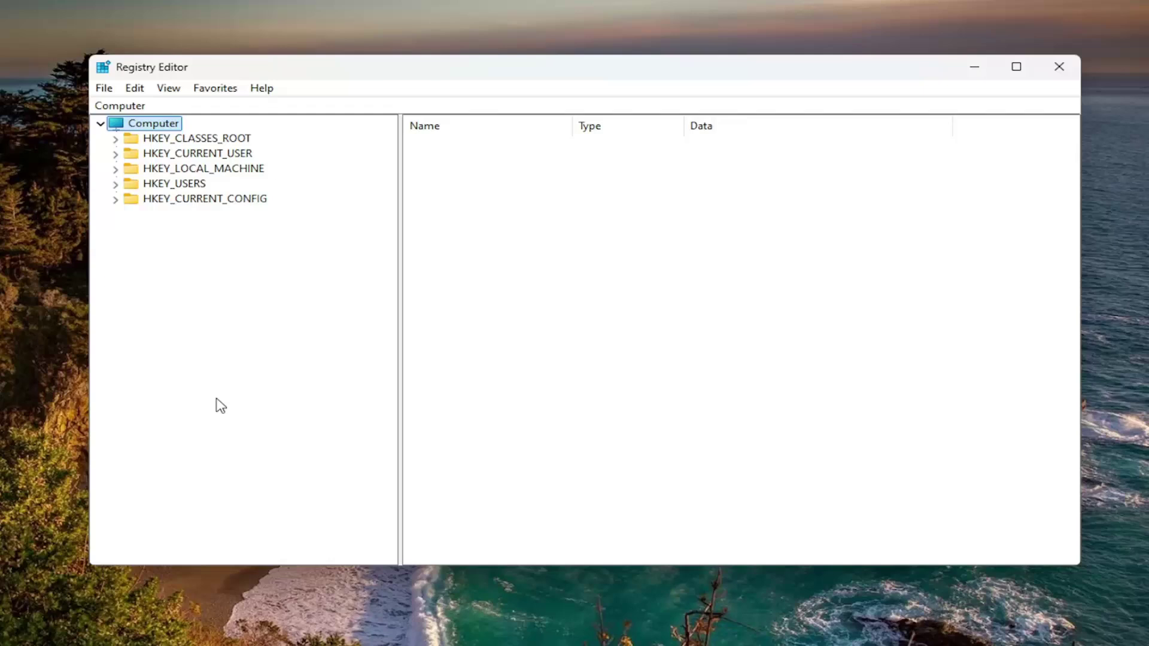
left_click(106, 89)
left_click(125, 106)
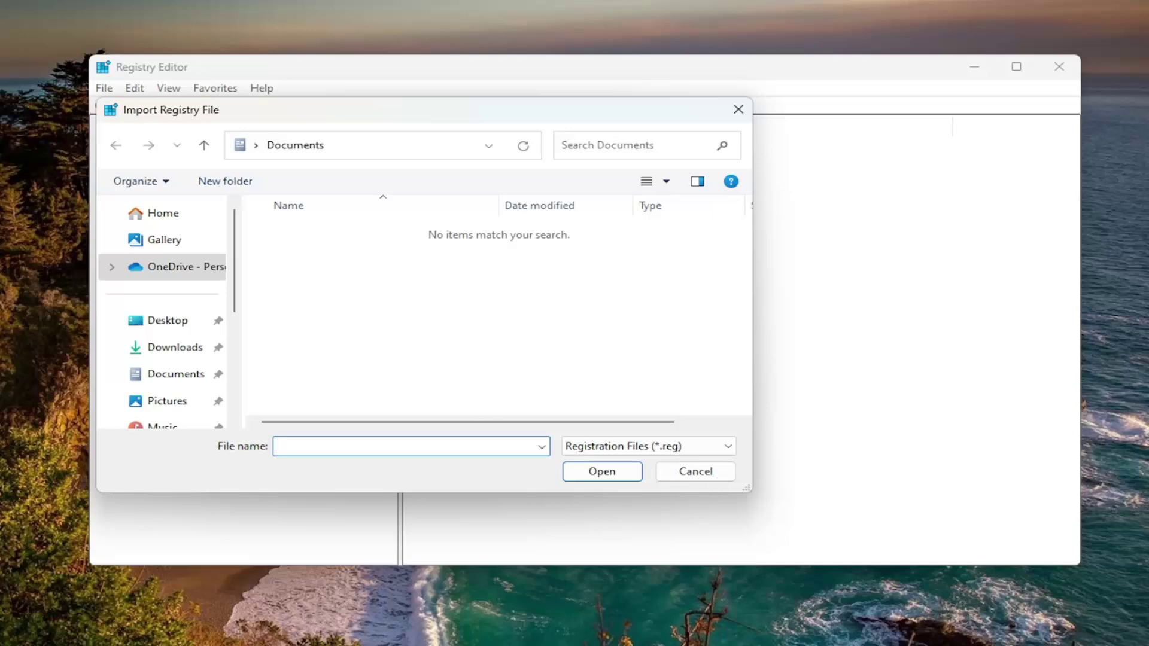
left_click(686, 477)
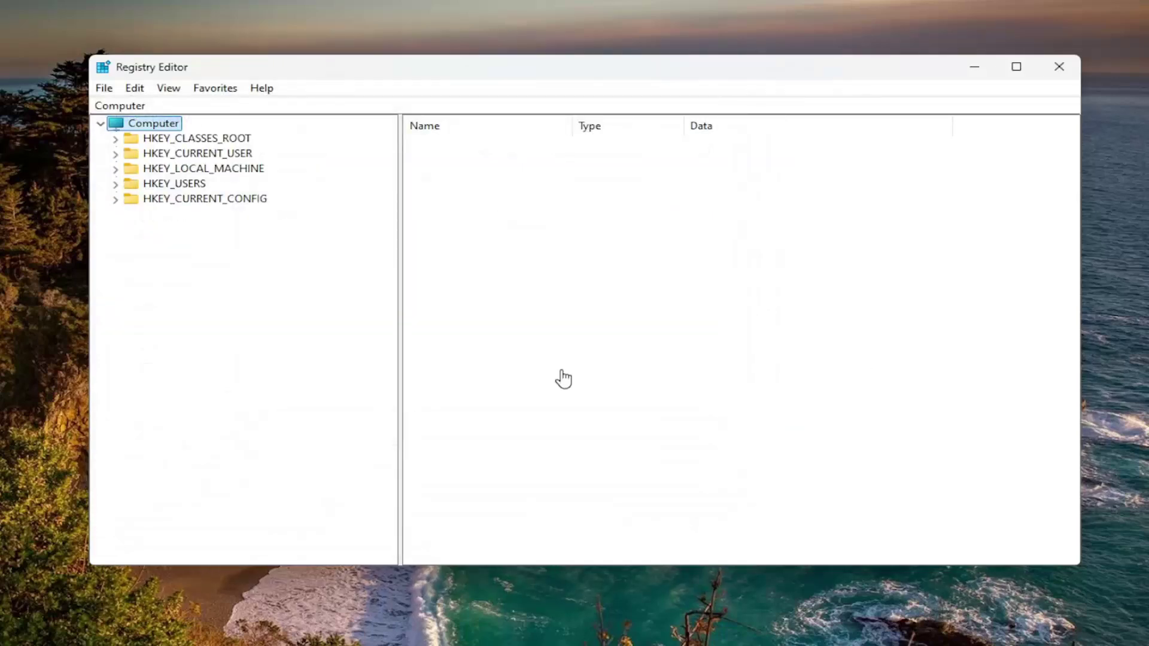
Step: Expand HKEY_CURRENT_USER > Software > Microsoft > Windows in the registry tree
double_click(233, 155)
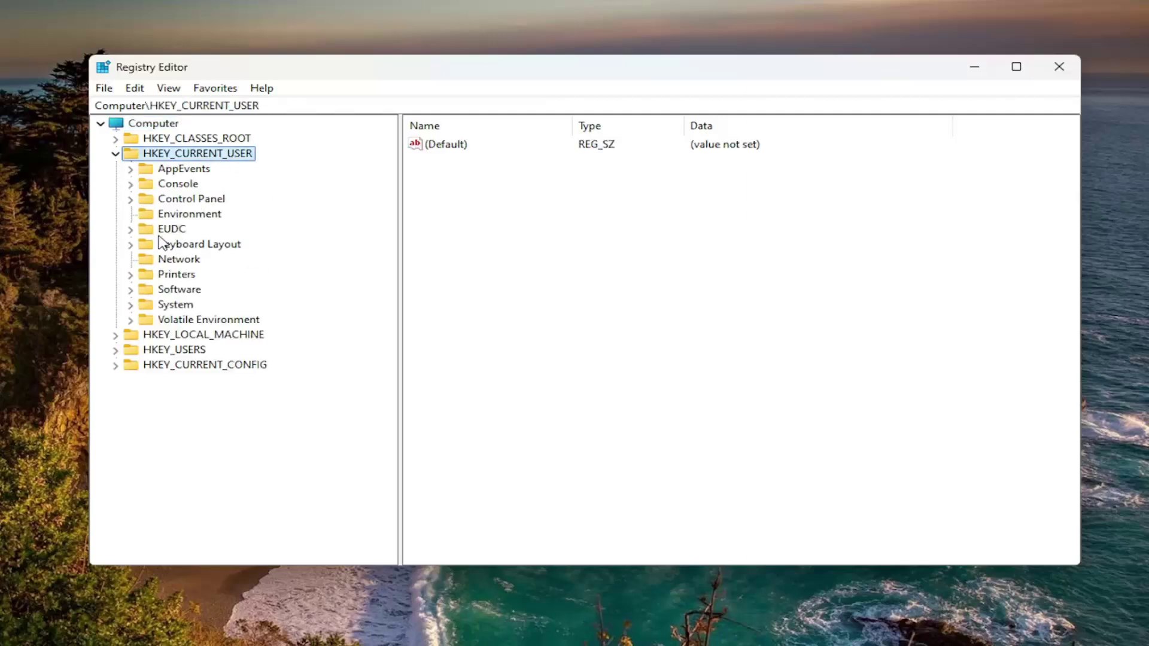
left_click(180, 306)
double_click(175, 291)
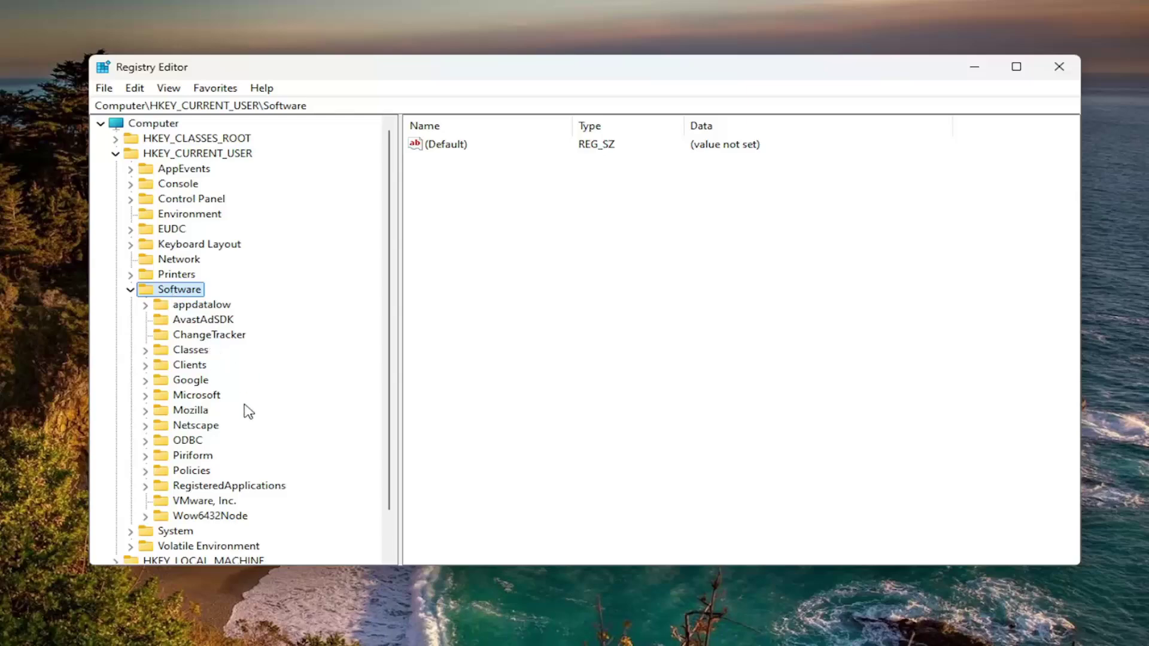
double_click(190, 397)
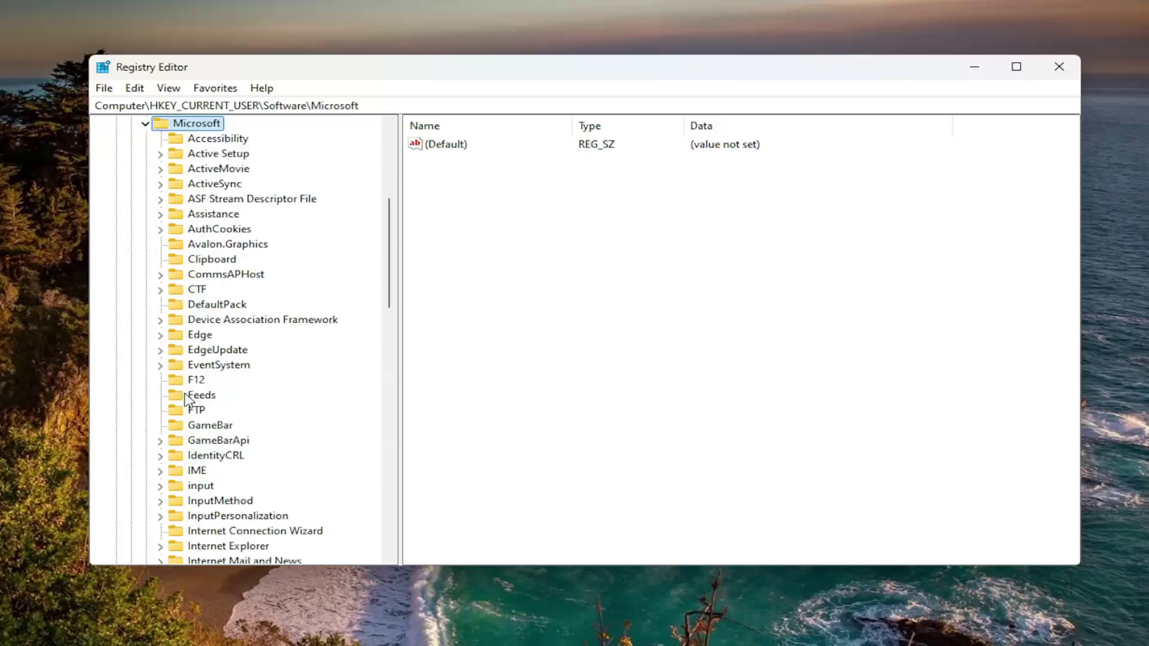
scroll(190, 401, "down", 17)
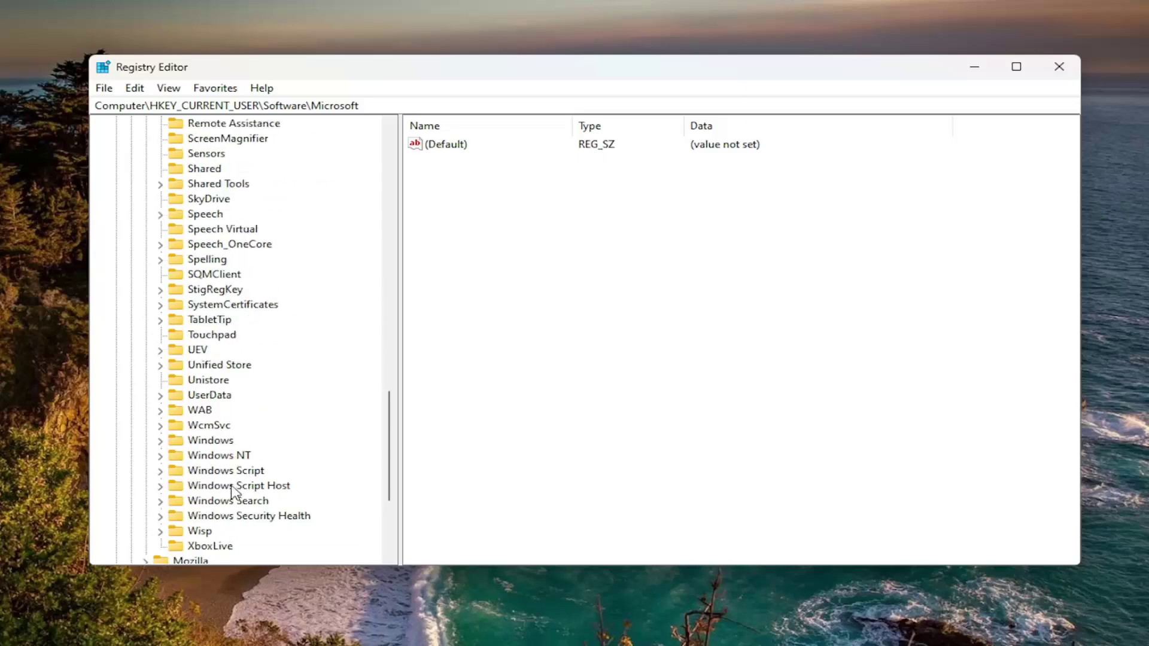
double_click(213, 442)
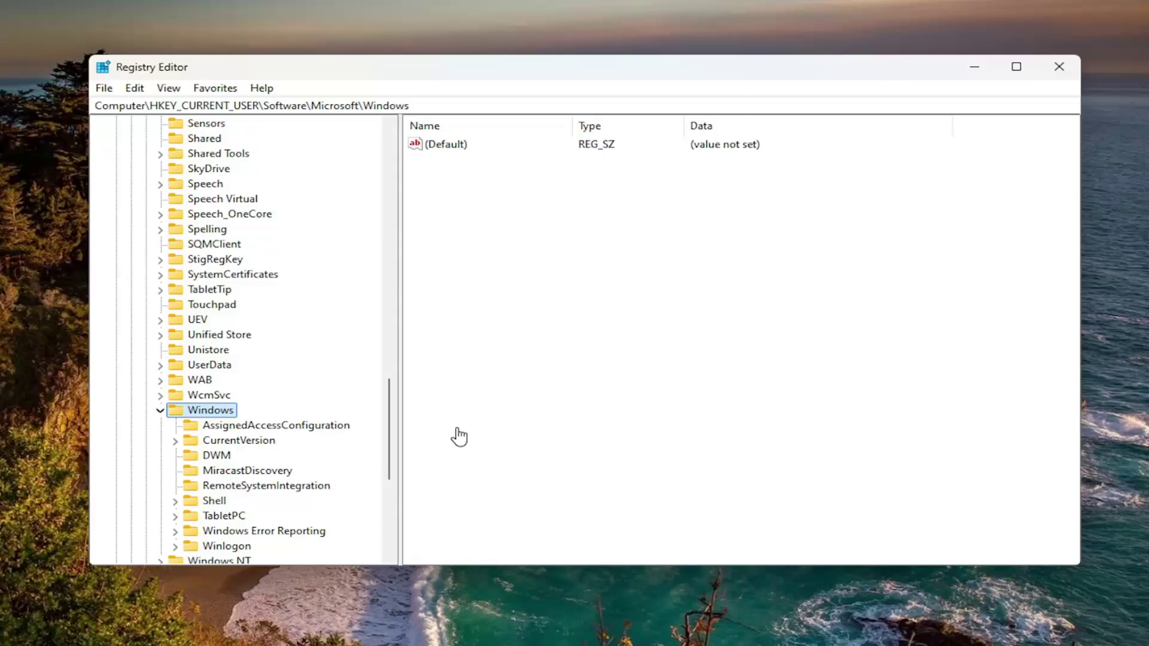
Step: Expand CurrentVersion and select IrisService to show its REG_SZ values
left_click(235, 445)
double_click(235, 443)
left_click(235, 443)
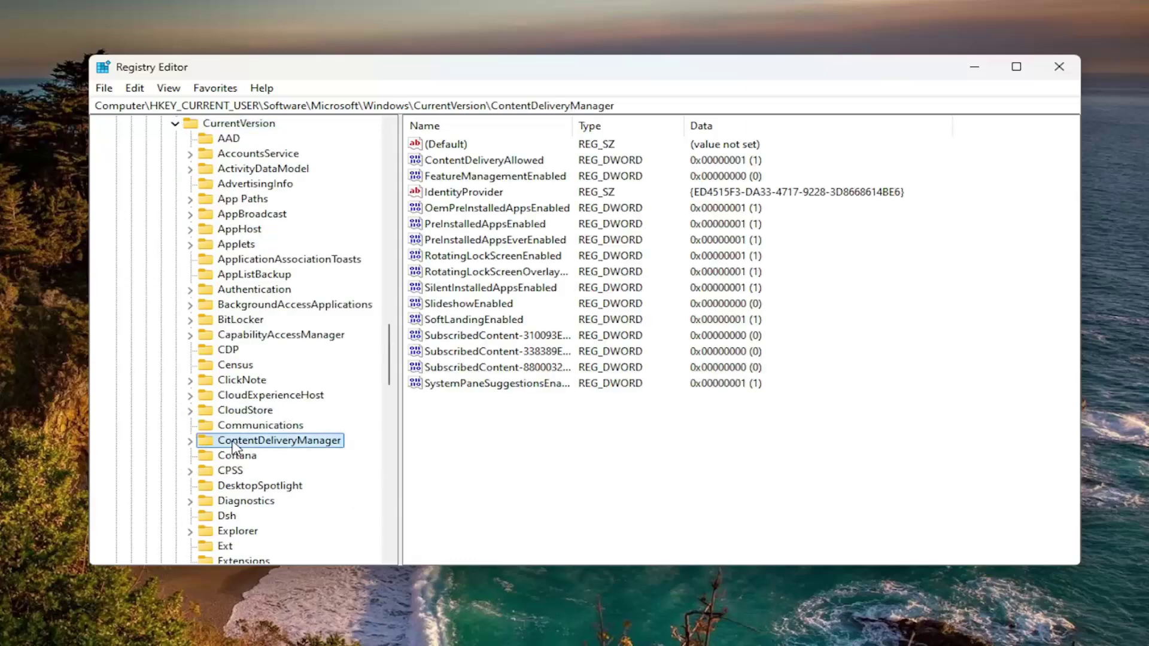
left_click(239, 123)
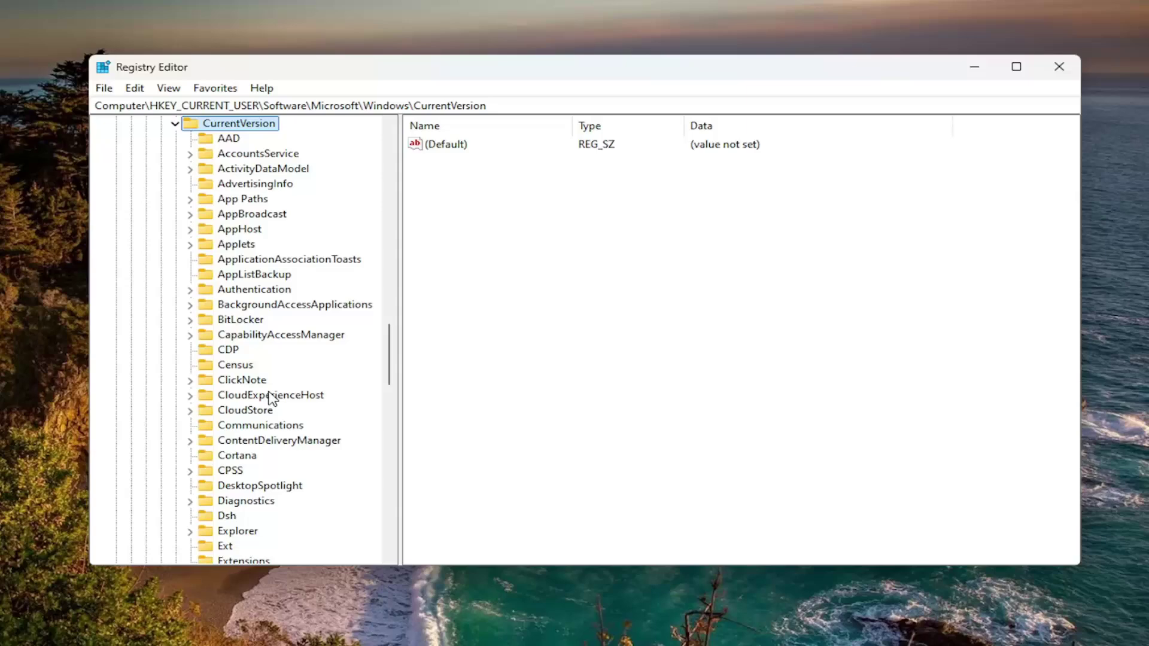
scroll(256, 442, "down", 13)
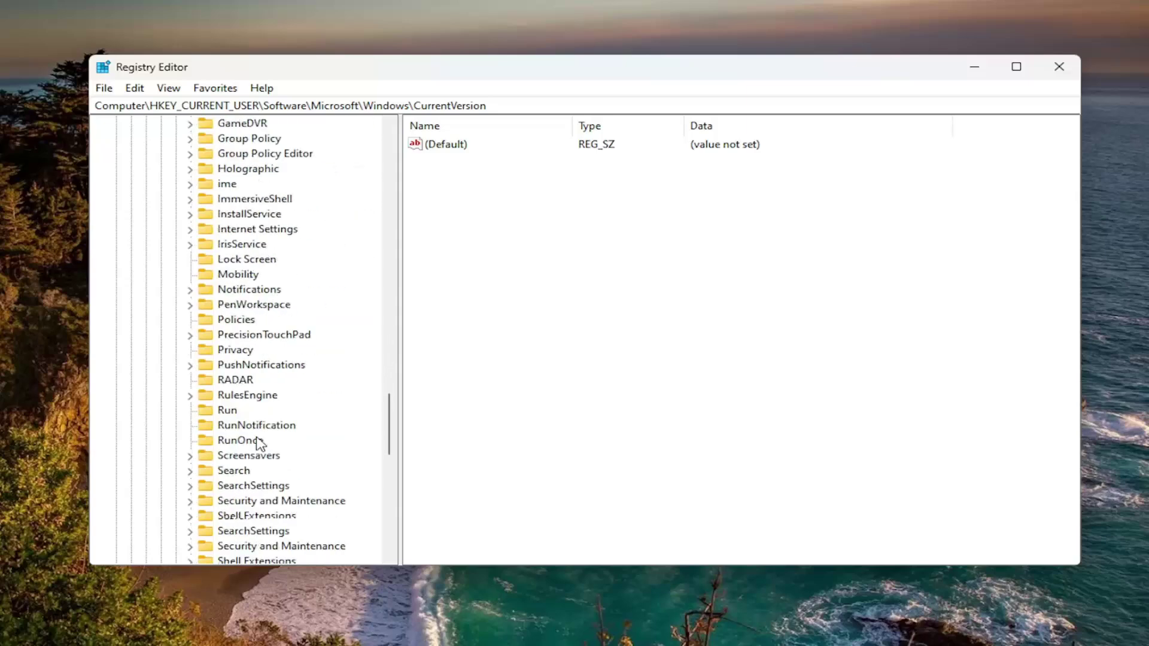
scroll(256, 443, "up", 2)
left_click(235, 248)
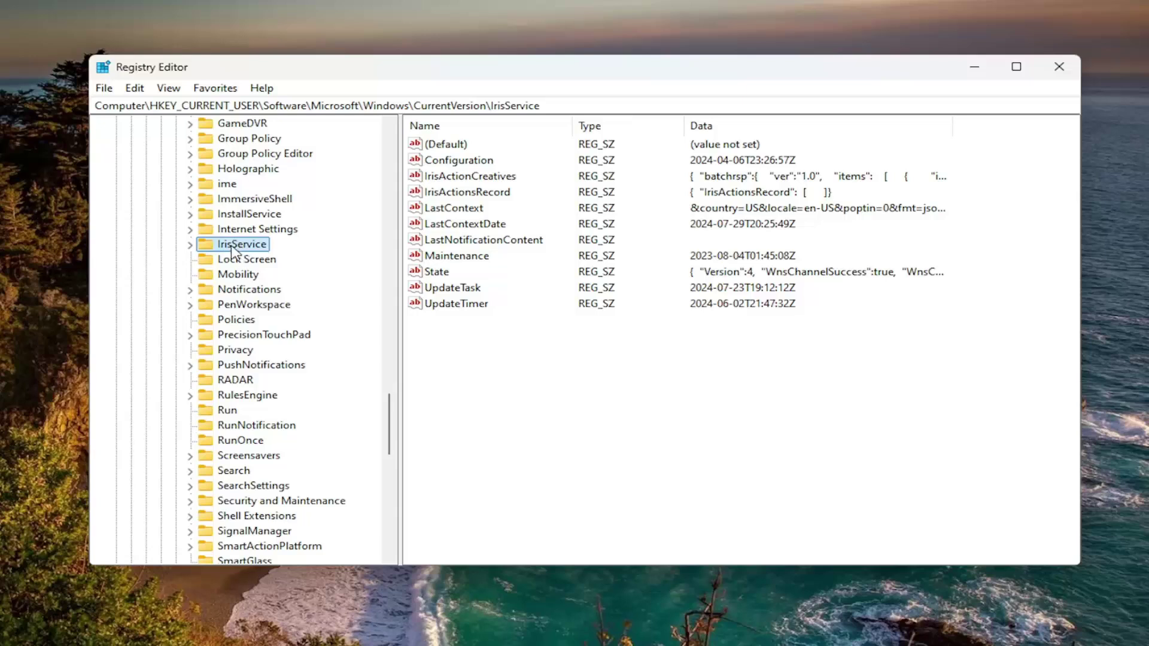
Step: Delete the IrisService key and confirm removing it with its subkeys
right_click(233, 250)
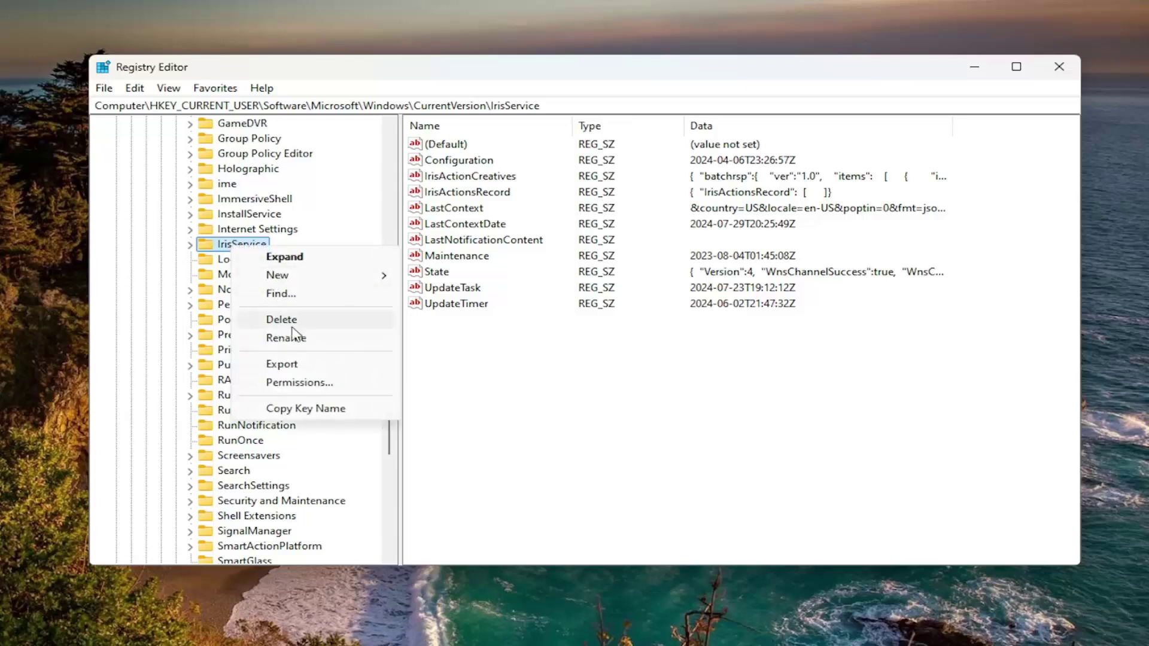
left_click(295, 320)
left_click(680, 334)
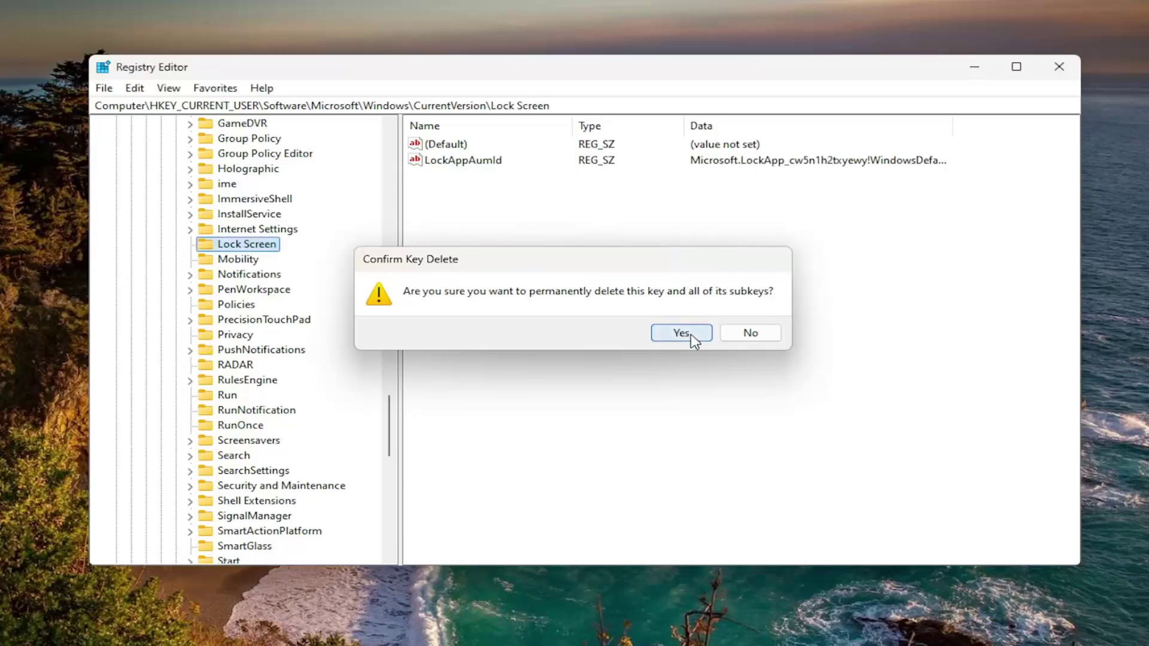
Step: Collapse Microsoft, Software and HKEY_CURRENT_USER back to the top Computer node
left_click_drag(391, 439, 390, 173)
double_click(180, 395)
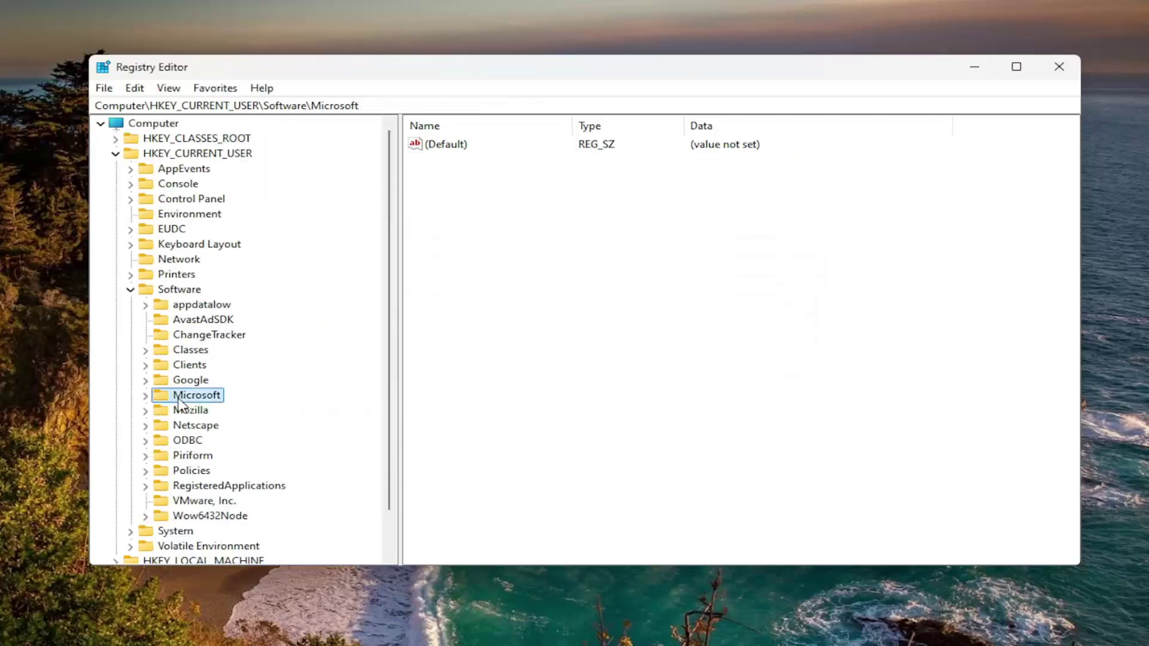
double_click(180, 289)
double_click(155, 158)
left_click(153, 123)
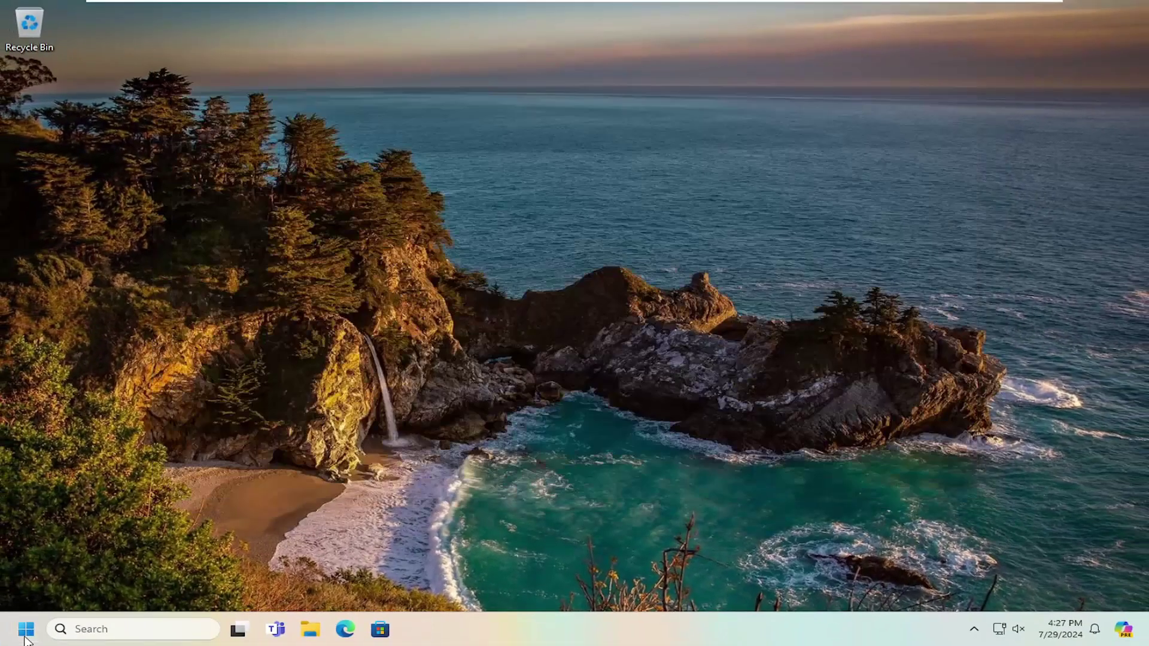
Step: Restart the computer from the Start button's Shut down or sign out menu
right_click(26, 629)
mouse_move(112, 566)
left_click(198, 564)
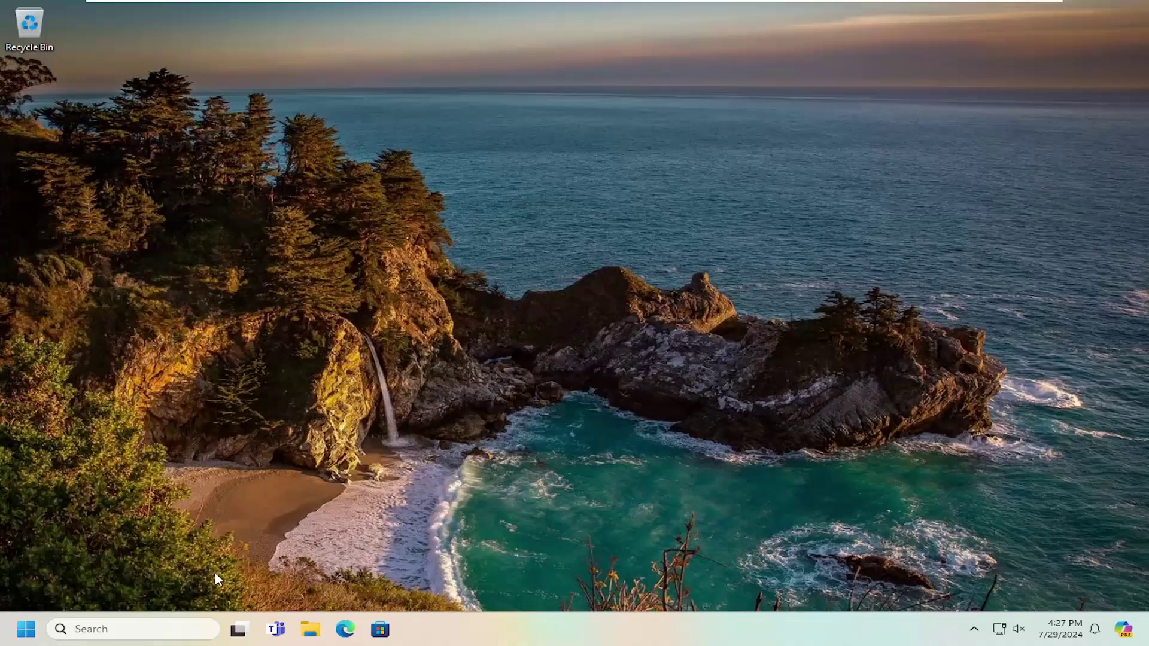